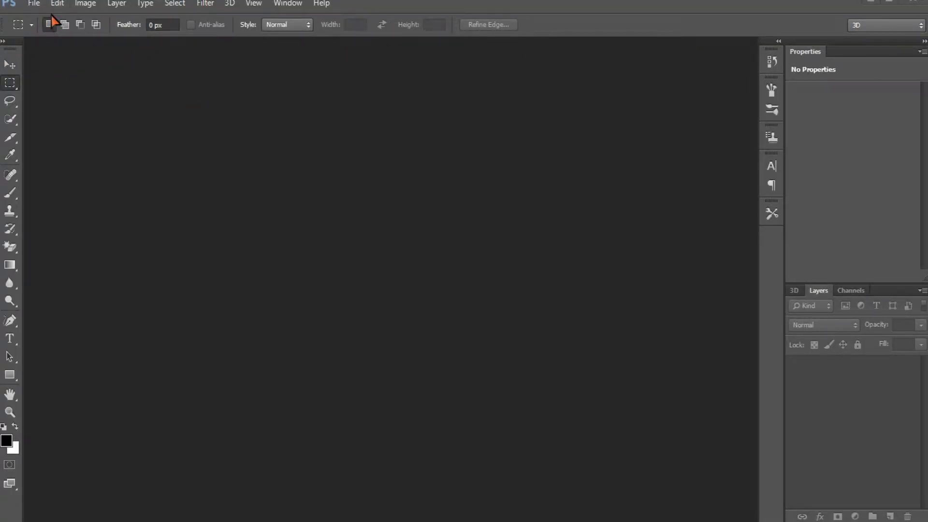
Bring up the Open dialog from the File menu and cancel it without opening a file
left_click(34, 5)
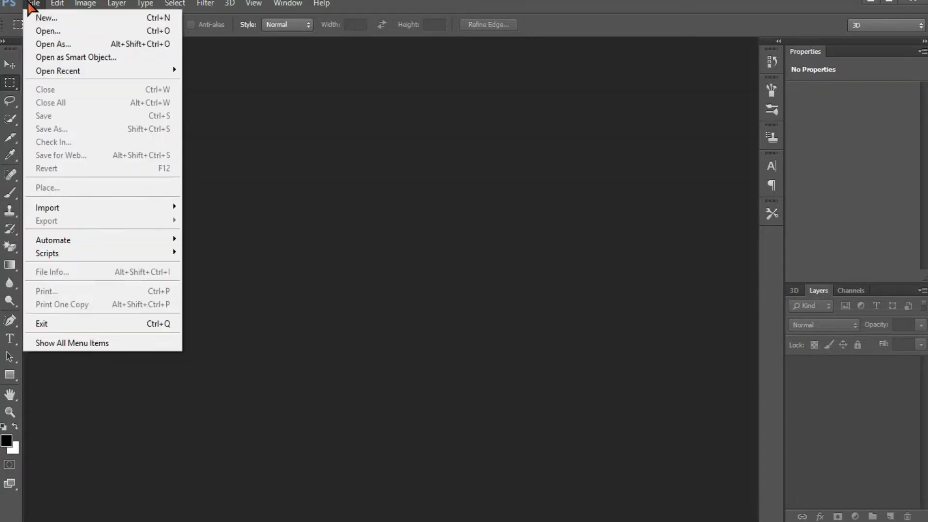
left_click(48, 31)
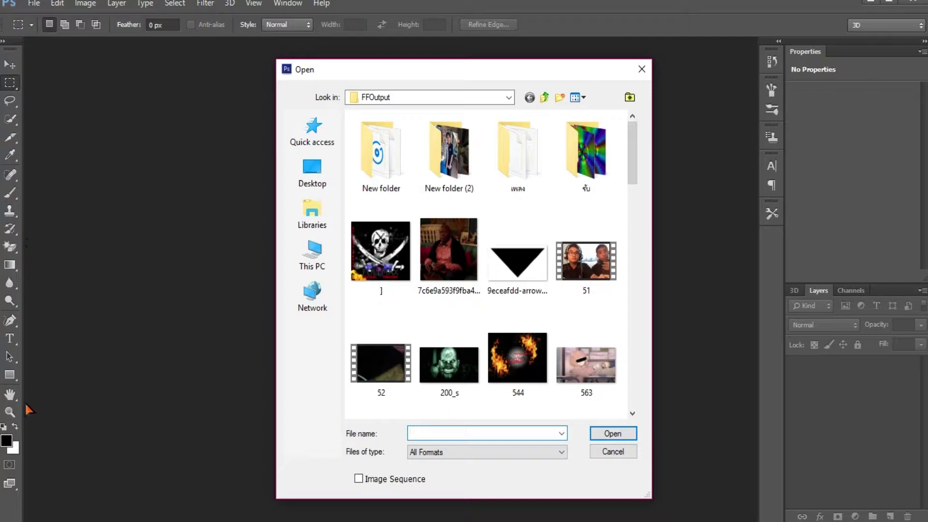
left_click(642, 69)
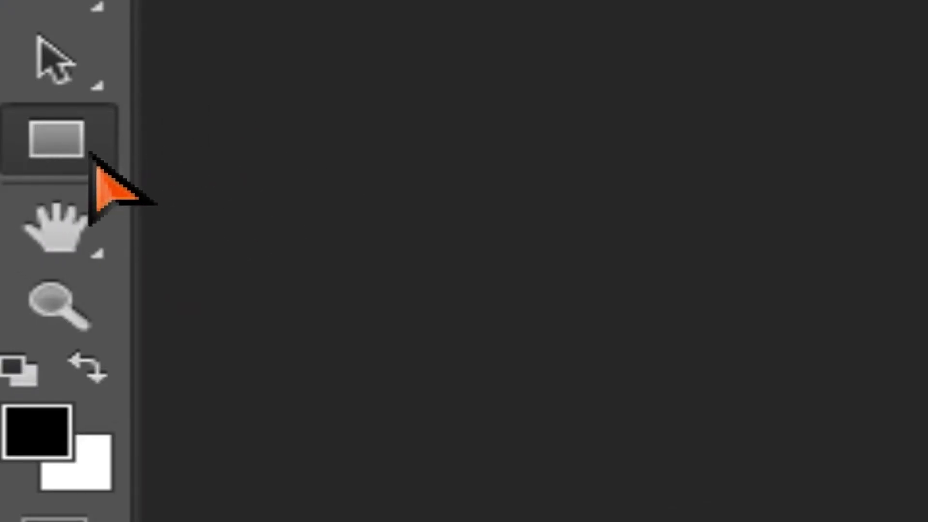
Choose the Custom Shape Tool from the Rectangle tool's flyout
left_click(51, 85)
right_click(80, 155)
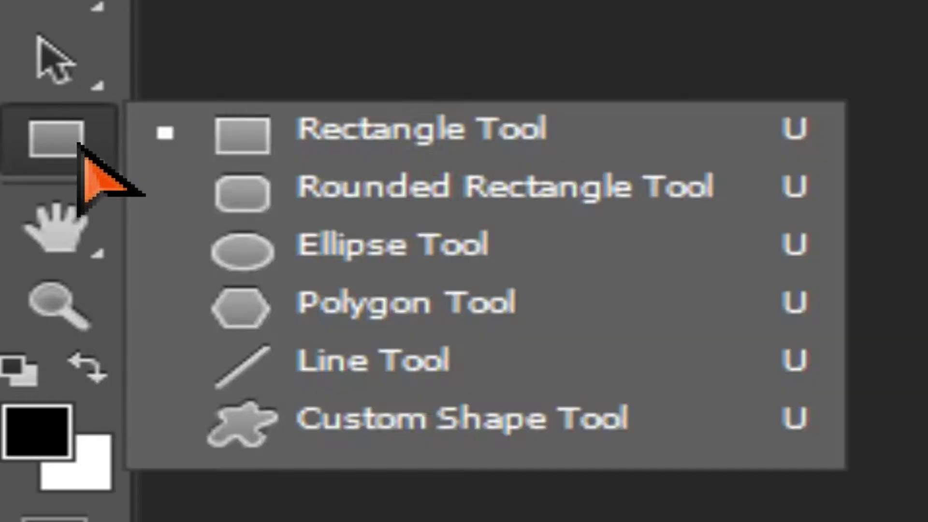
left_click(416, 418)
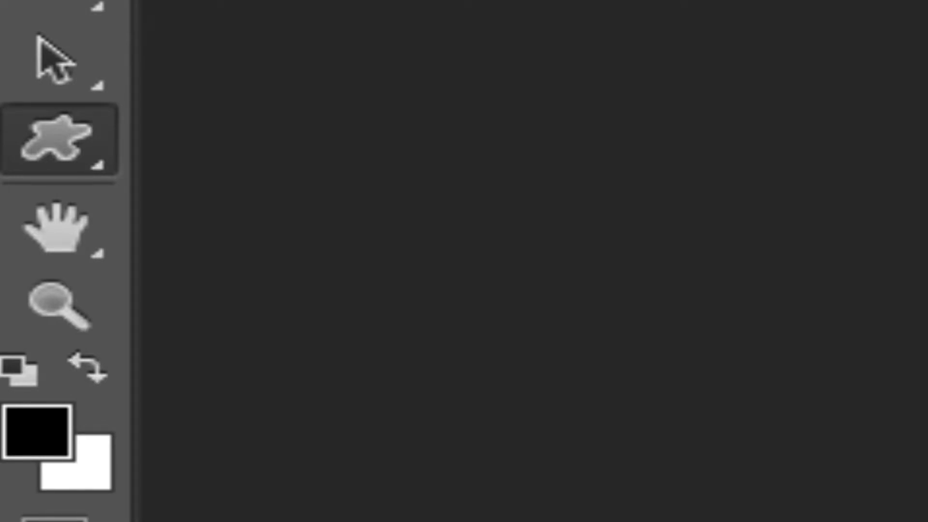
Open ships_sea_light_rain from the FFOutput folder with Ctrl+O
left_click(70, 14)
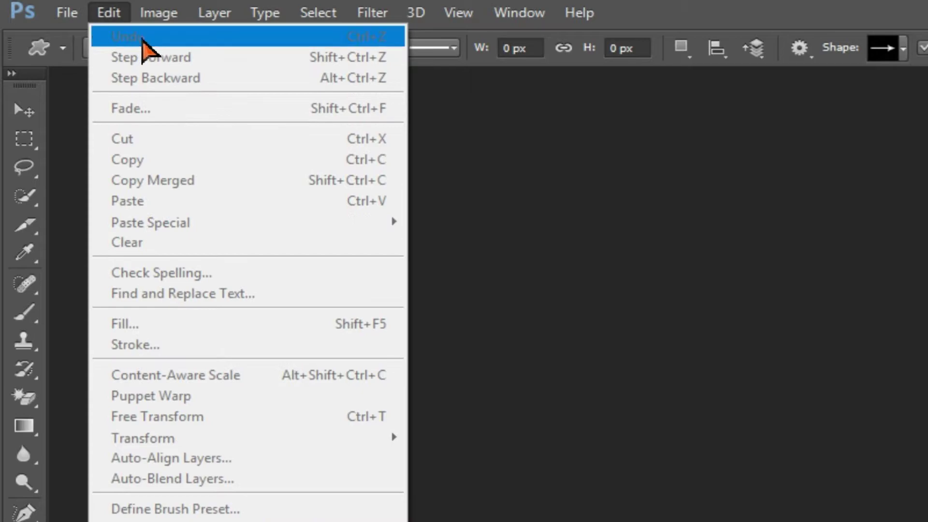
key("Escape")
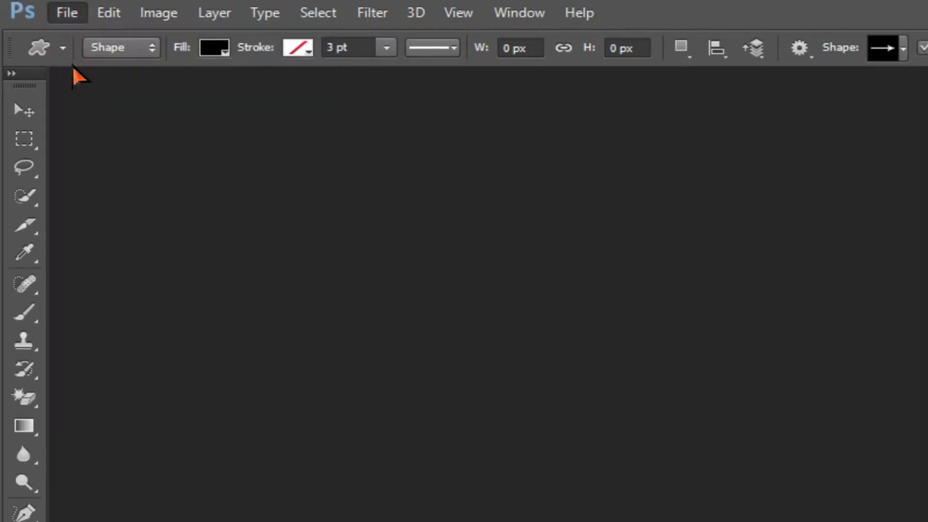
key("ctrl+o")
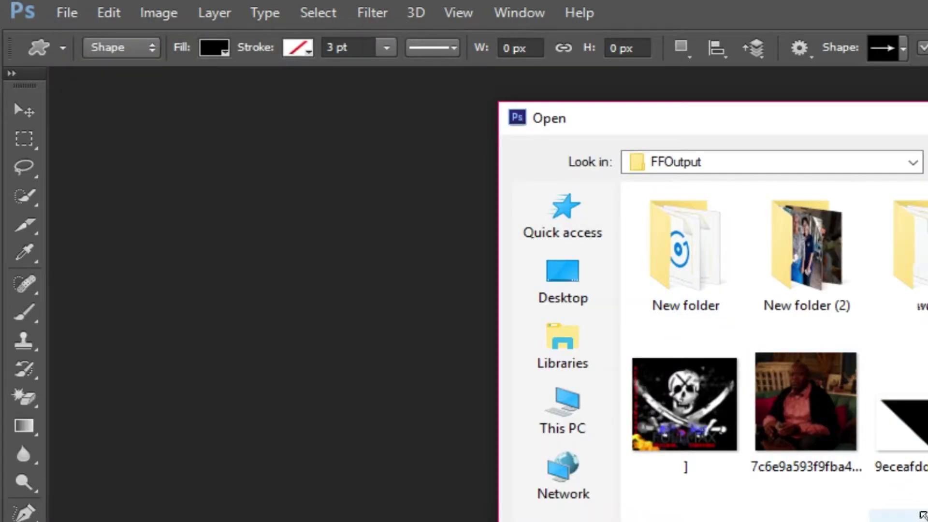
scroll(788, 322, "down", 10)
scroll(788, 322, "down", 5)
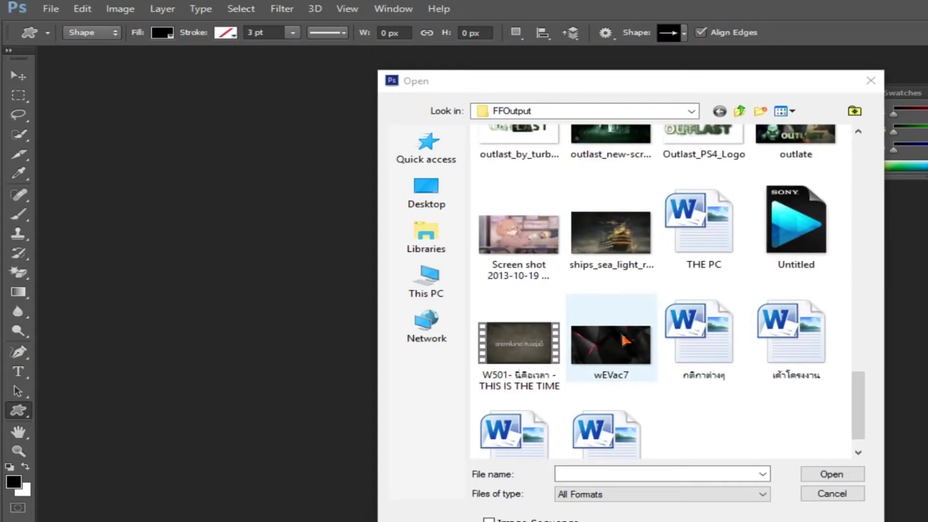
double_click(602, 239)
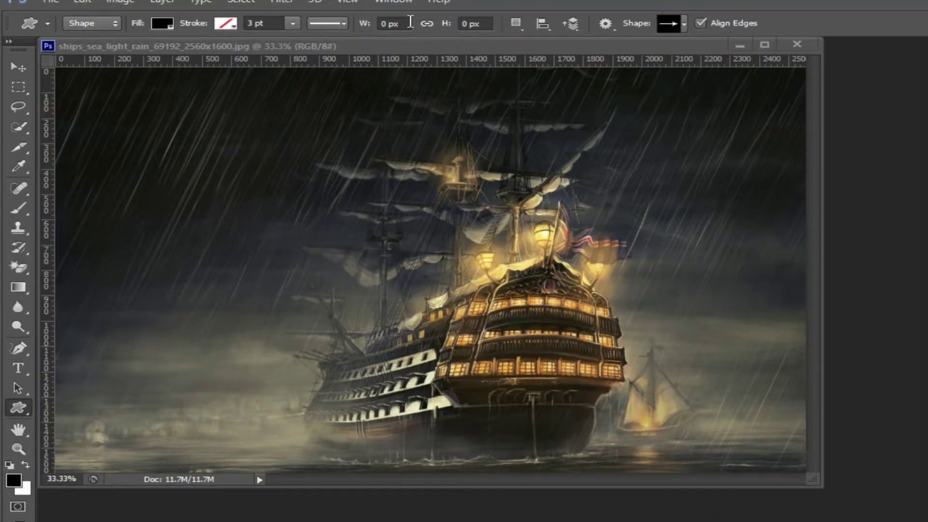
Replace the custom shape picker's contents with the All shapes set
key("F6")
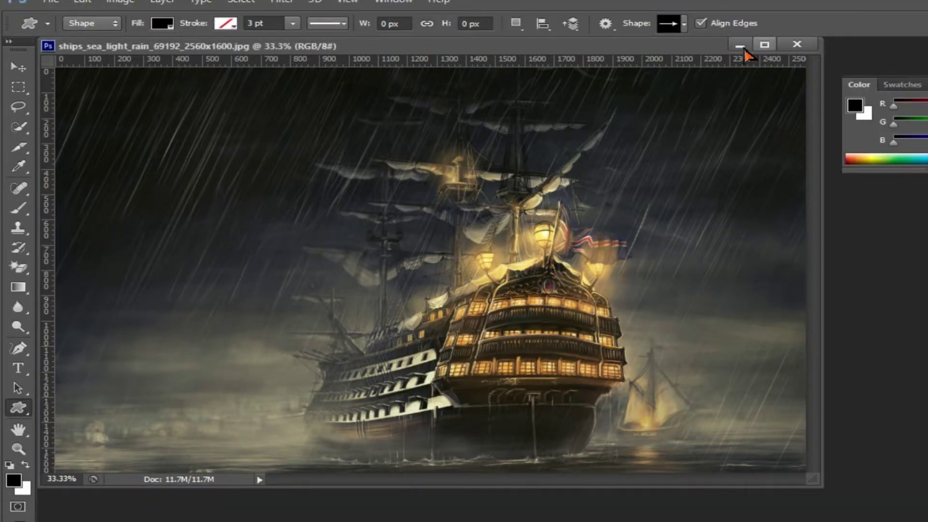
left_click(683, 24)
scroll(699, 80, "down", 2)
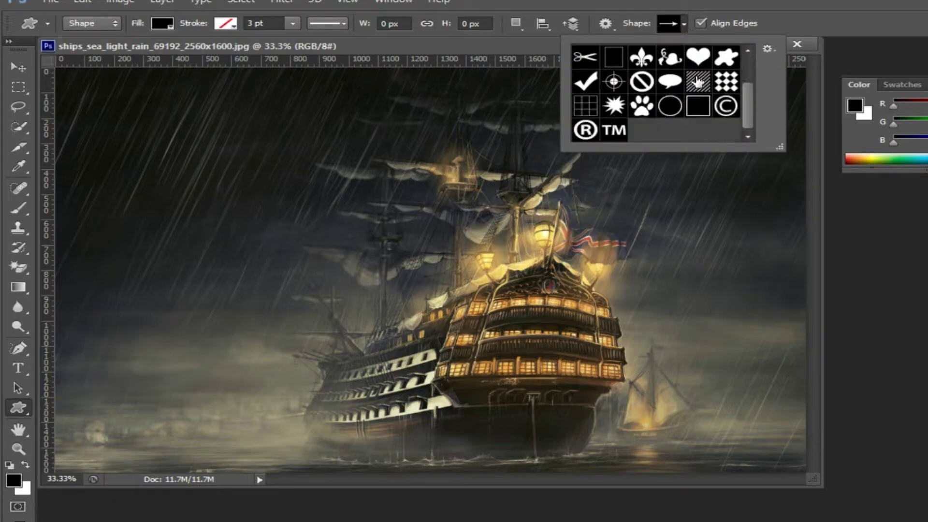
scroll(700, 82, "up", 2)
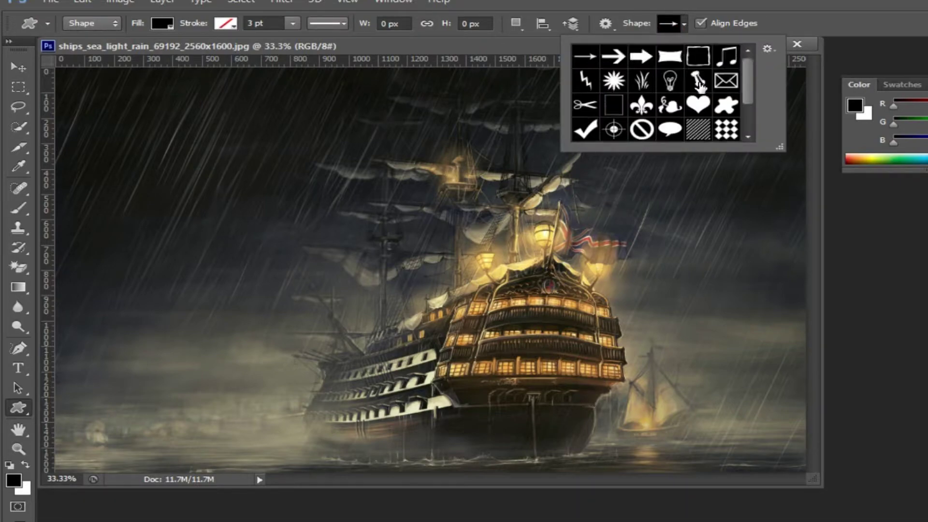
left_click(769, 50)
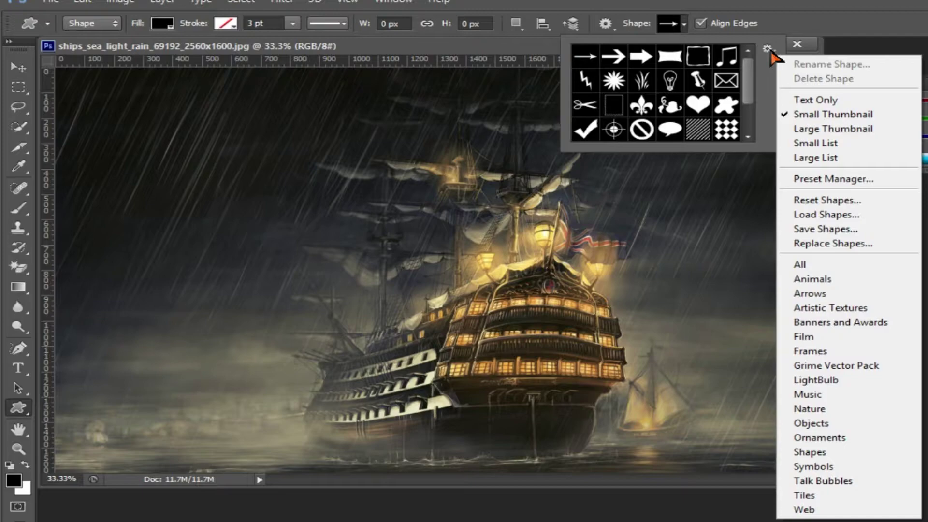
left_click(815, 265)
left_click(551, 224)
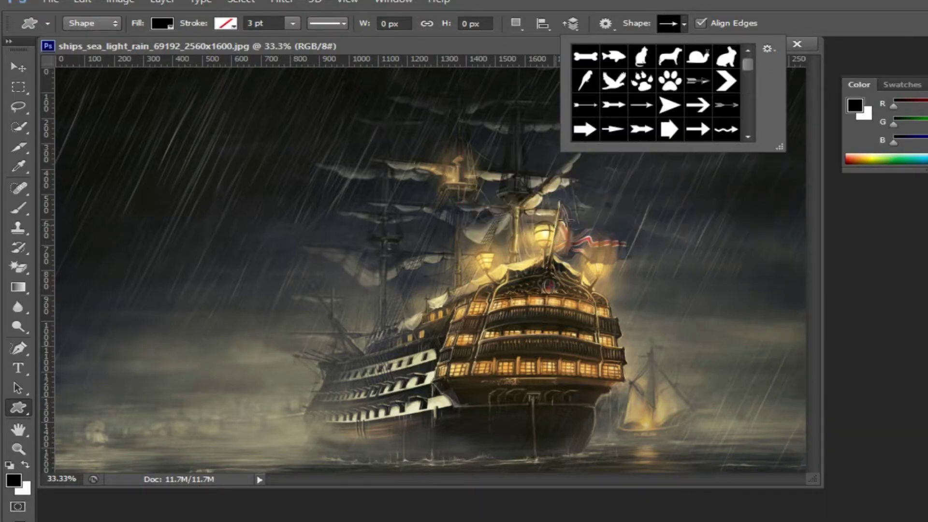
Choose the Ribbon 1 rosette from the full shape list
scroll(681, 129, "down", 2)
scroll(681, 129, "down", 3)
scroll(682, 128, "down", 3)
scroll(686, 133, "down", 3)
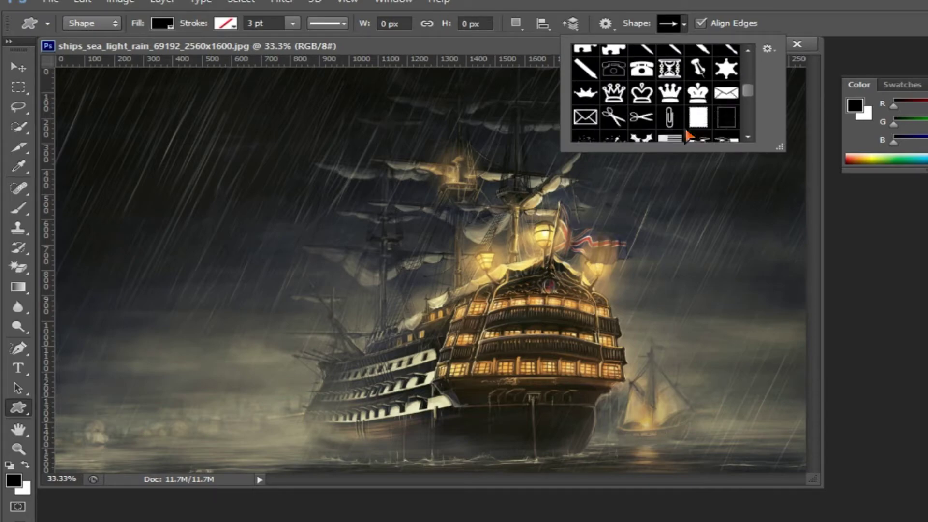
scroll(749, 103, "down", 3)
scroll(749, 124, "down", 3)
mouse_move(749, 124)
left_mouse_down()
mouse_move(745, 57)
mouse_move(747, 82)
left_mouse_up()
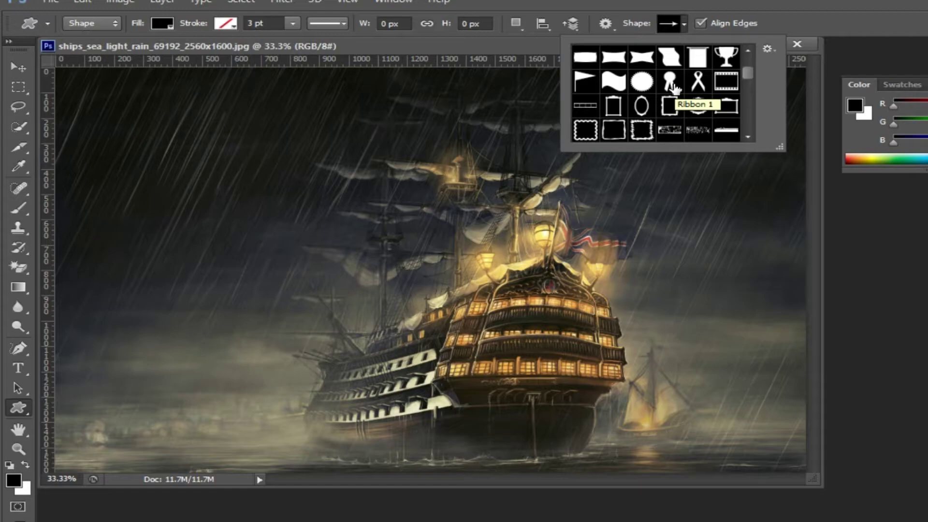
left_click(670, 82)
Draw a large Ribbon 1 rosette over the ship's centre, then close the Color panel
left_click_drag(372, 145, 626, 457)
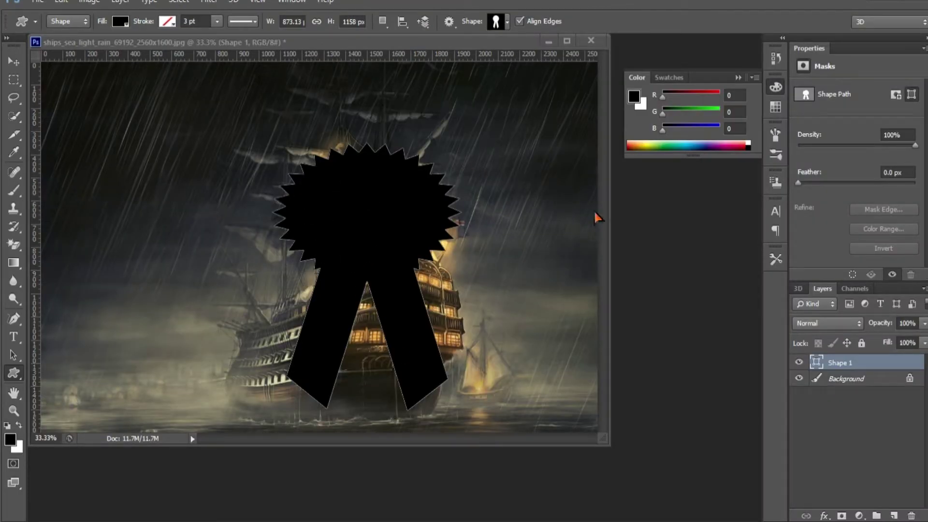
left_click(771, 80)
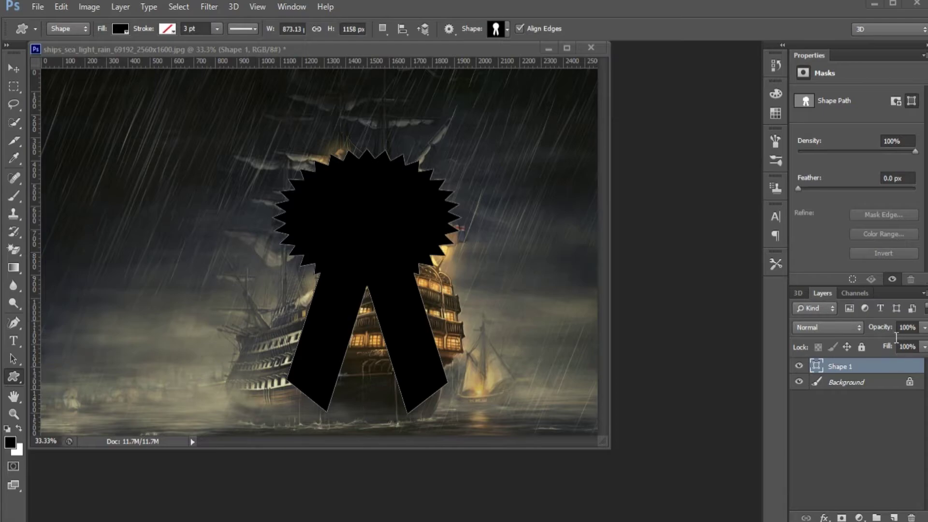
Set the Shape 1 layer's Fill to 0% and deselect it, leaving Channels showing
left_click(854, 293)
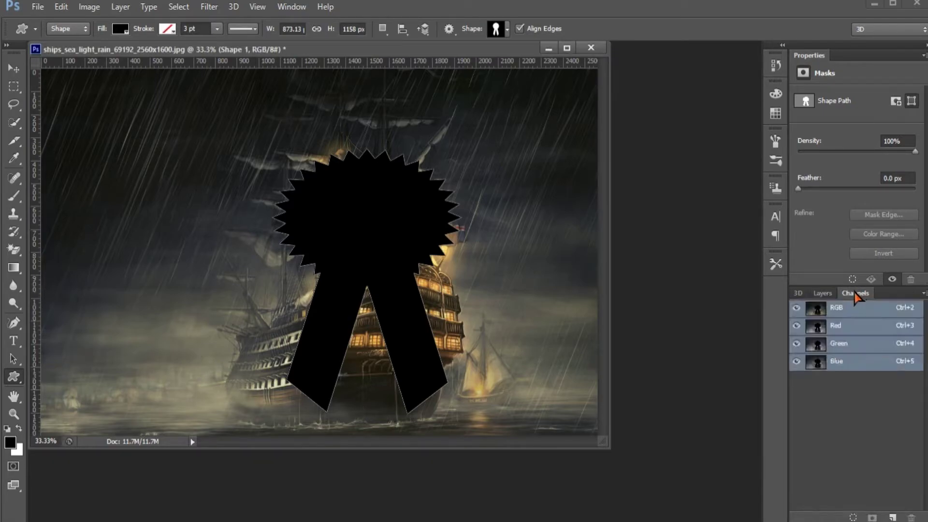
left_click(797, 294)
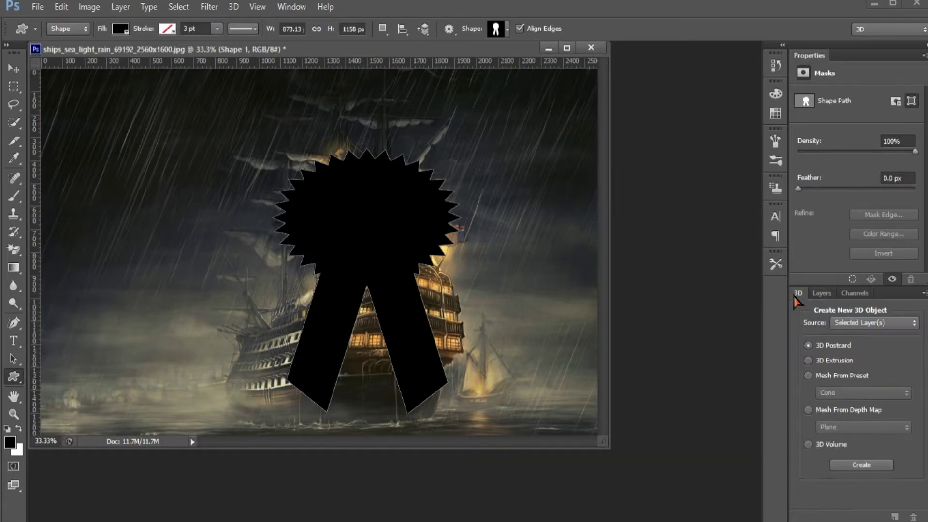
left_click(822, 294)
left_click(854, 294)
left_click(823, 294)
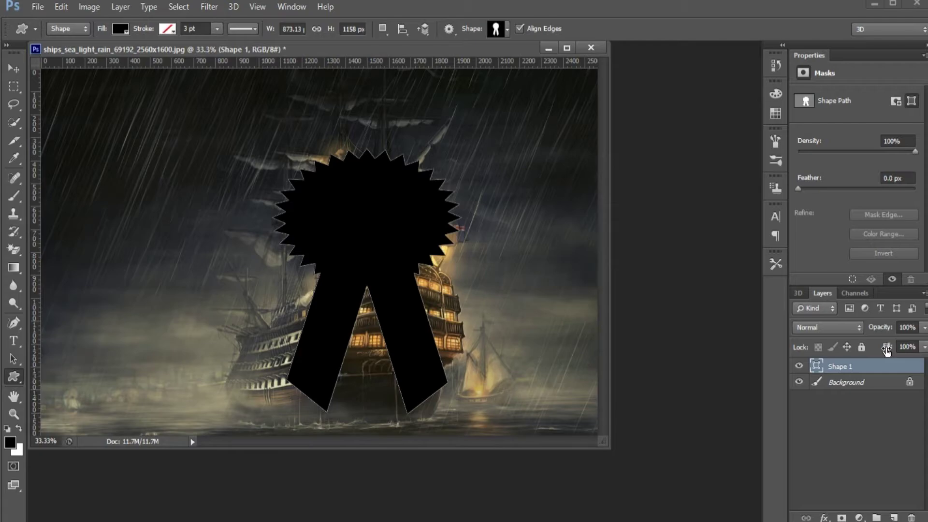
left_click(923, 350)
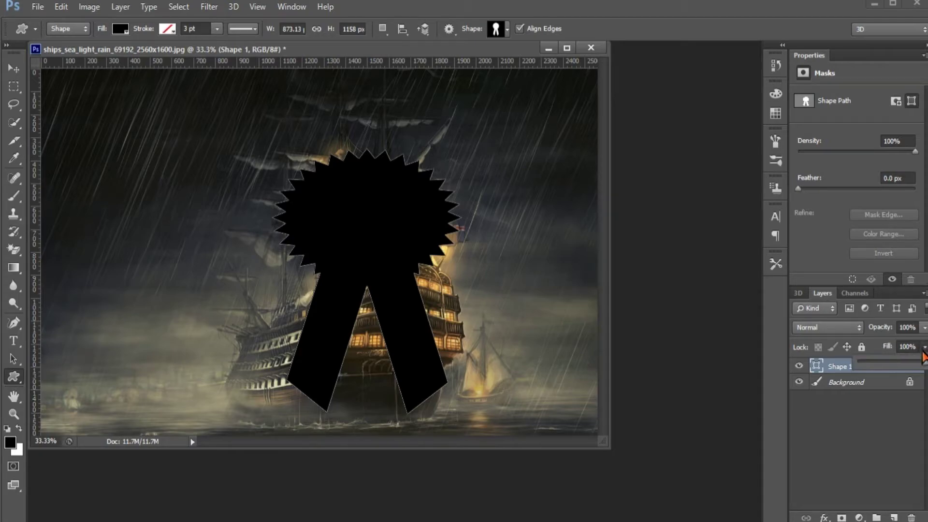
left_click_drag(924, 367, 853, 377)
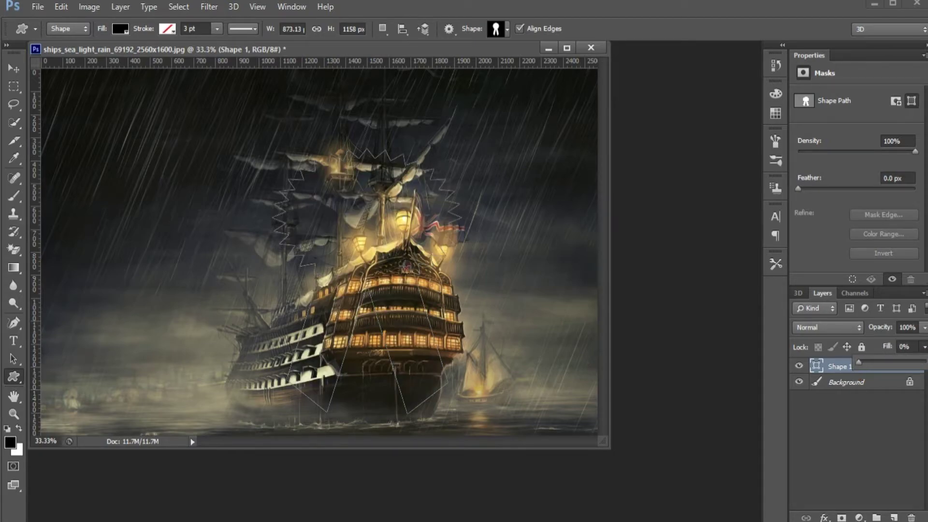
left_click(825, 415)
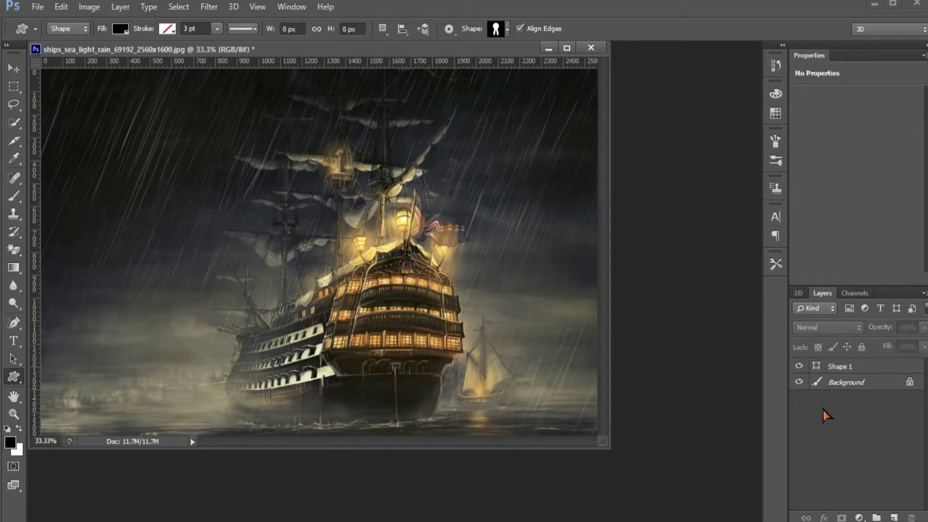
left_click(853, 294)
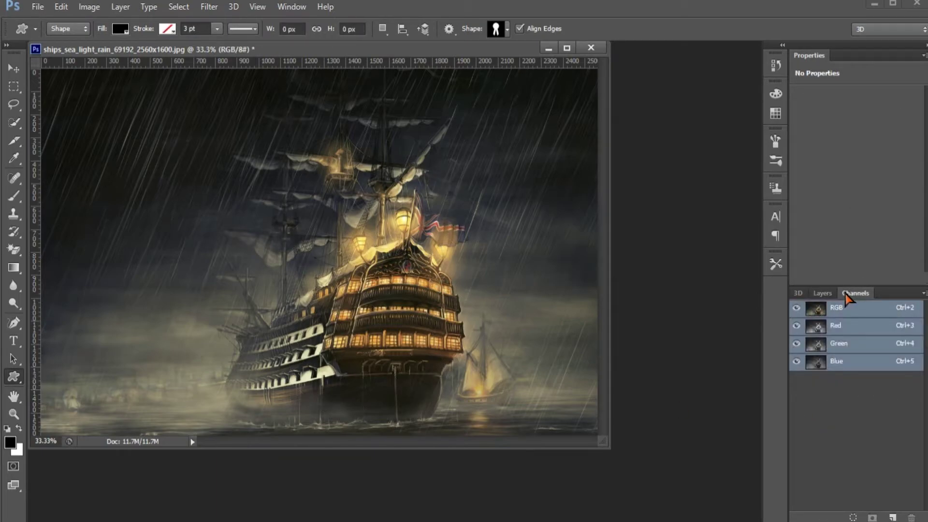
Make a selection from Shape 1 Shape Path with Feather 0
left_click(828, 294)
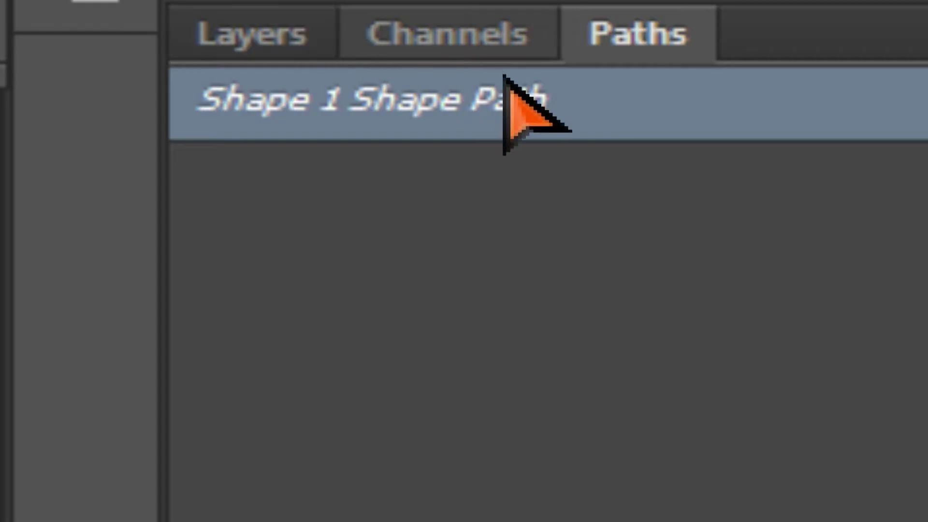
right_click(551, 101)
left_click(339, 336)
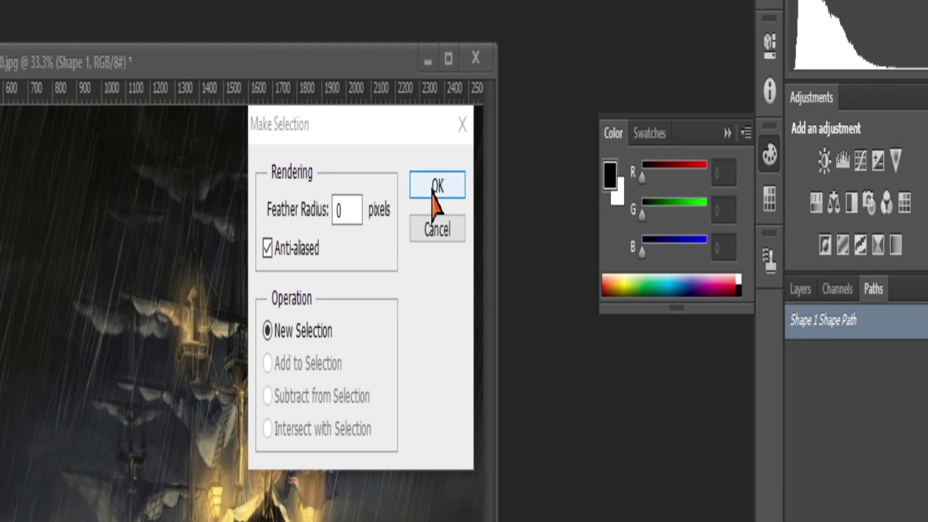
left_click(436, 191)
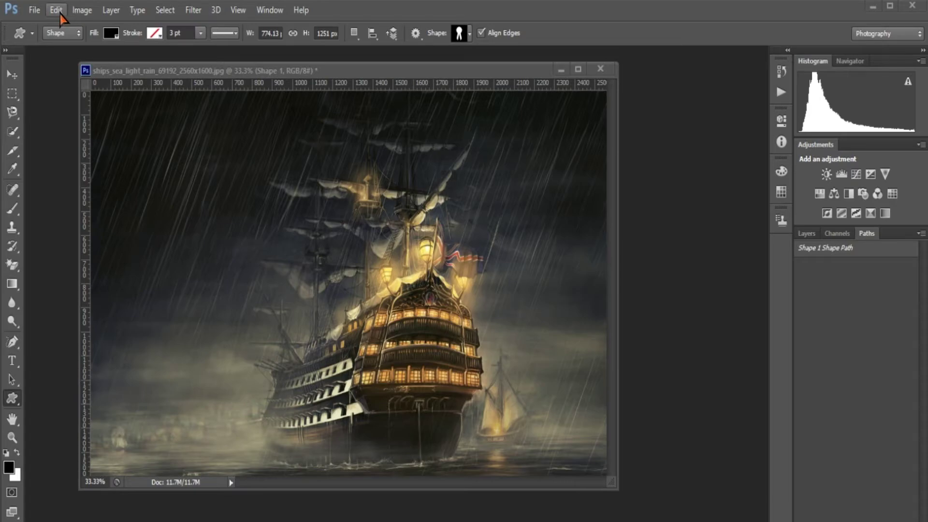
Copy Merged the rosette-shaped selection and paste it as Layer 1
key("ctrl+Return")
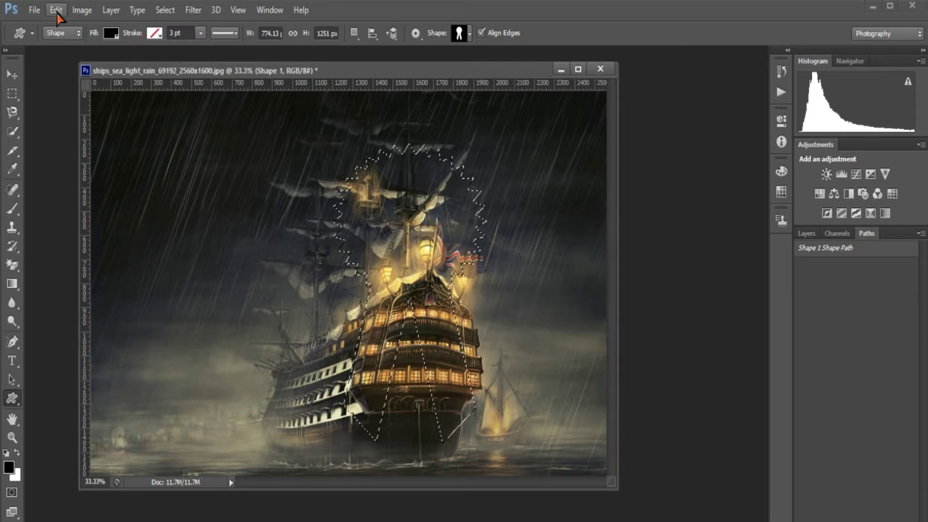
left_click(56, 10)
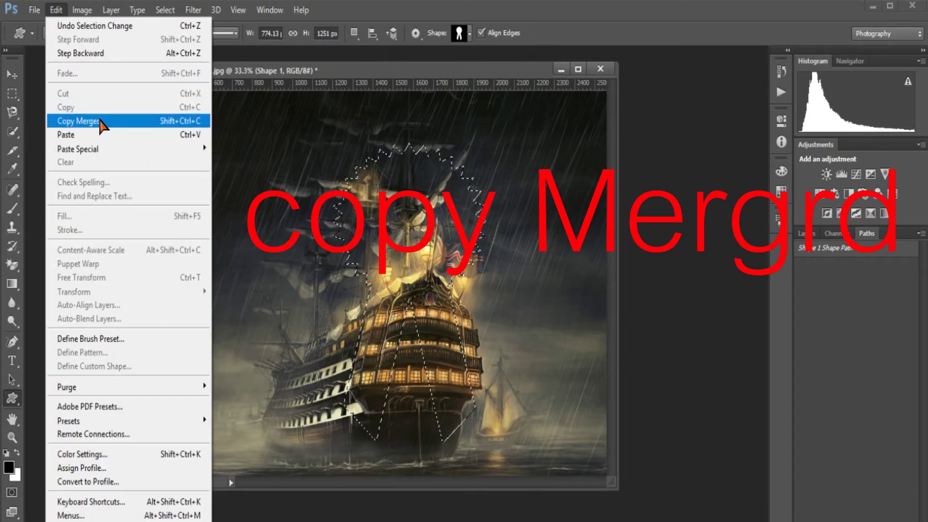
left_click(100, 122)
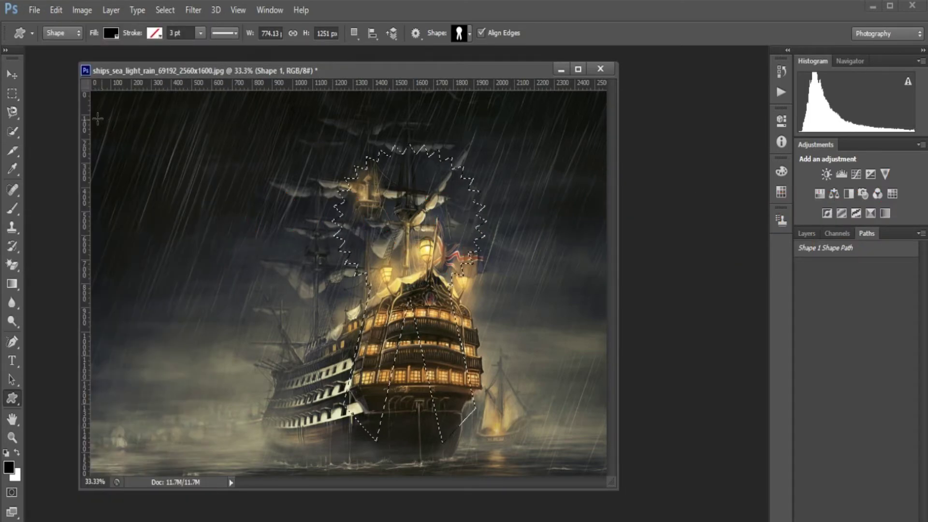
left_click(57, 10)
left_click(57, 10)
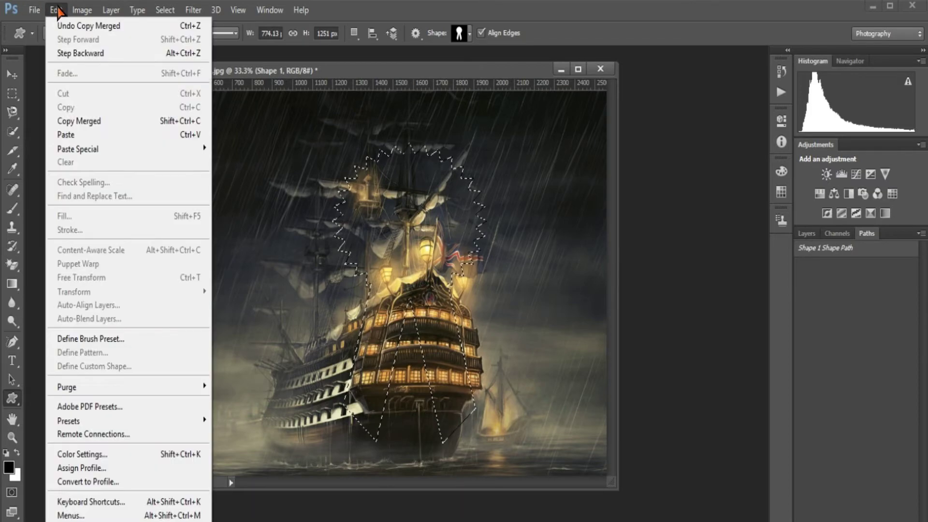
left_click(92, 136)
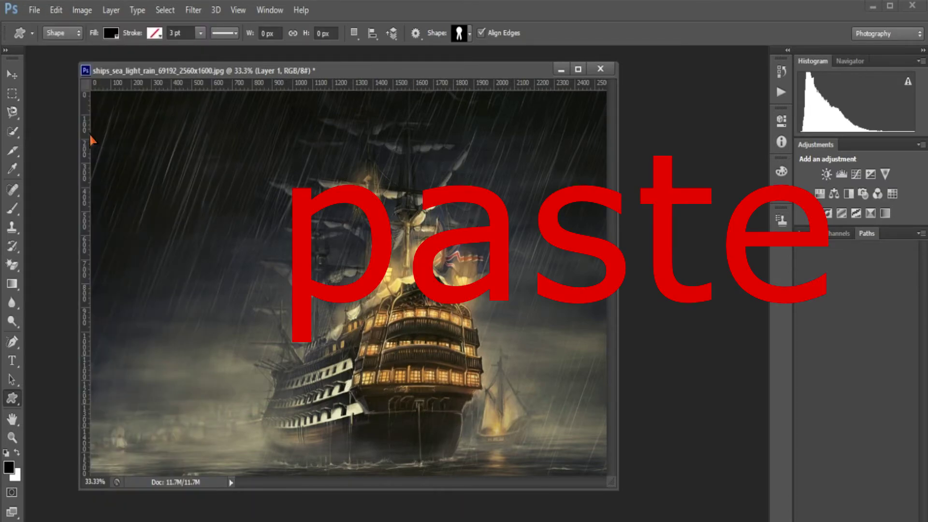
Hide Shape 1 and Background, then move Layer 1 up and left with the Move tool
left_click(806, 234)
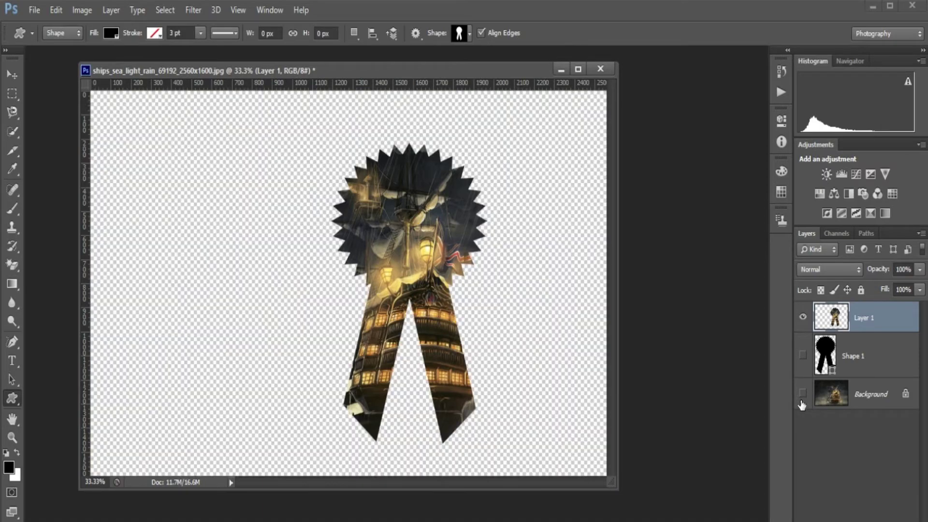
key("v")
mouse_move(390, 219)
left_mouse_down()
mouse_move(337, 168)
mouse_move(325, 221)
left_mouse_up()
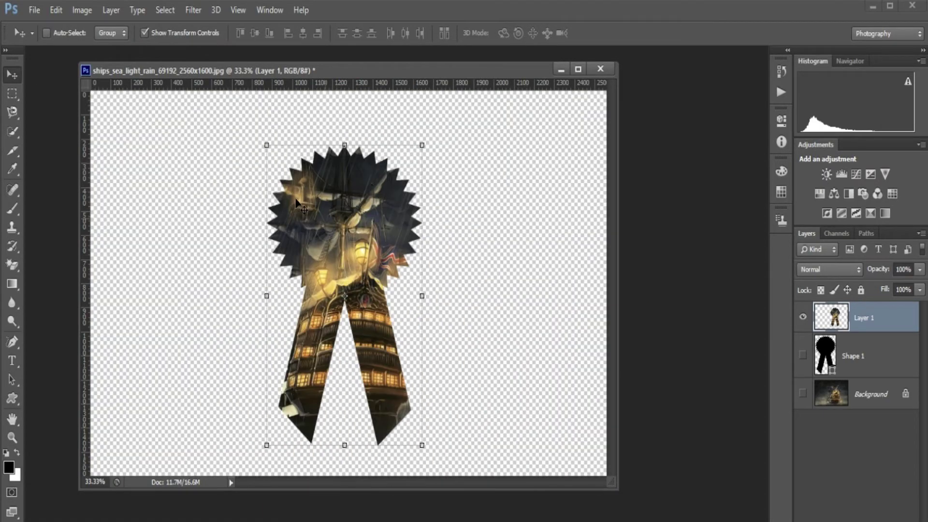
Create a Photo-preset document, 900 × 600 pixels at 300 ppi, with a White background
left_click(35, 10)
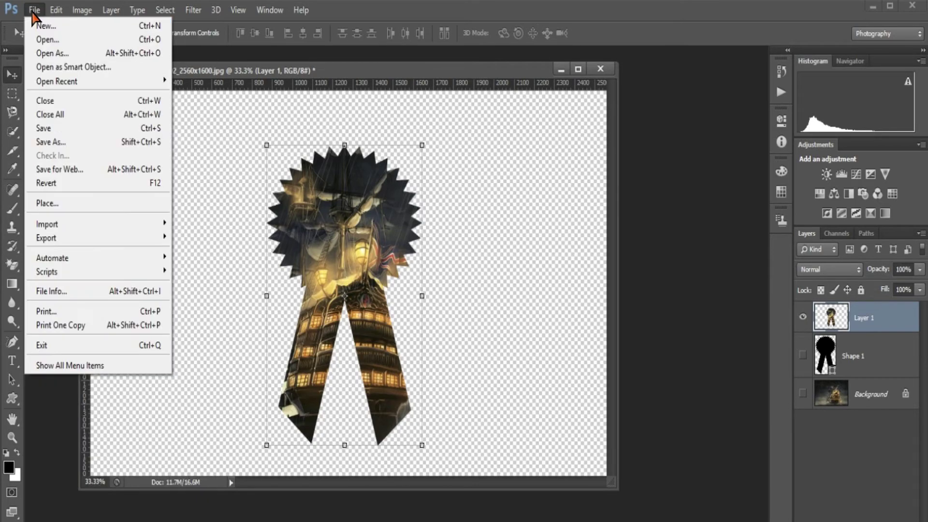
left_click(40, 23)
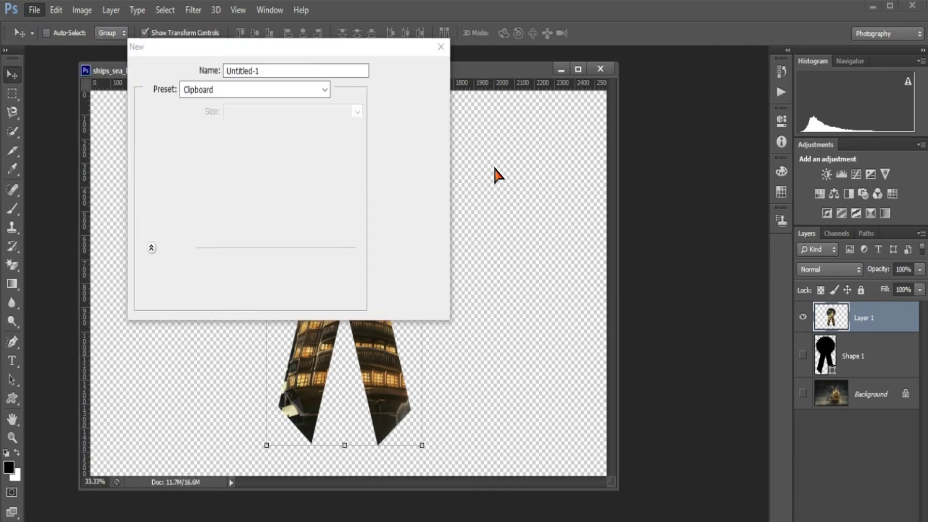
left_click(318, 90)
left_click(227, 163)
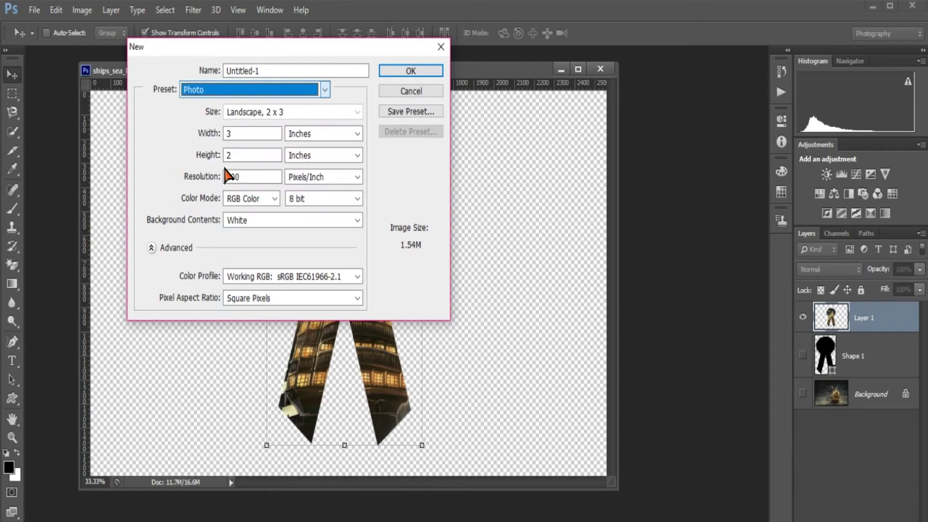
left_click(329, 135)
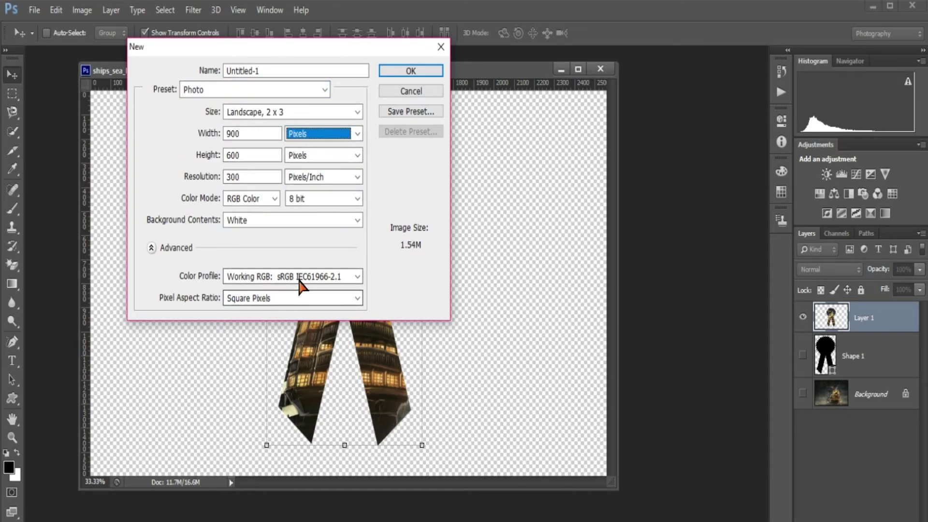
left_click(338, 277)
left_click(340, 296)
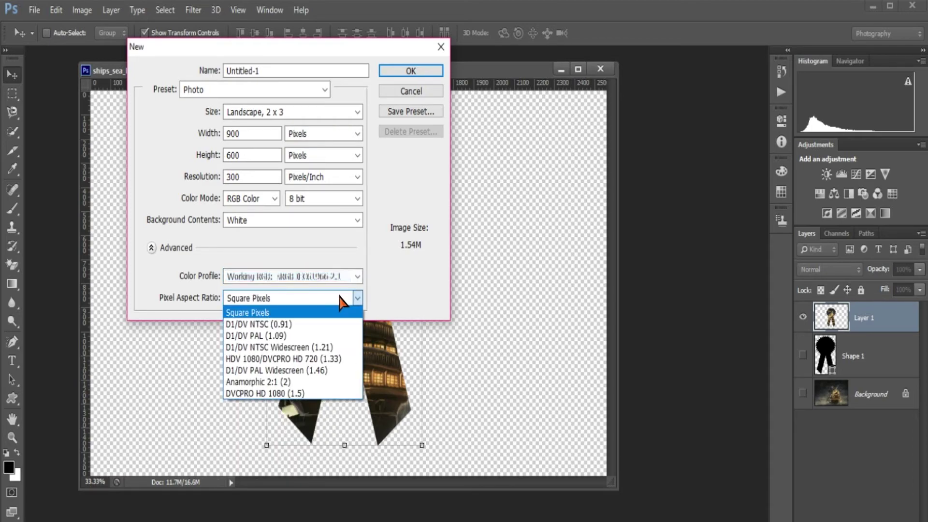
left_click(310, 274)
left_click(310, 271)
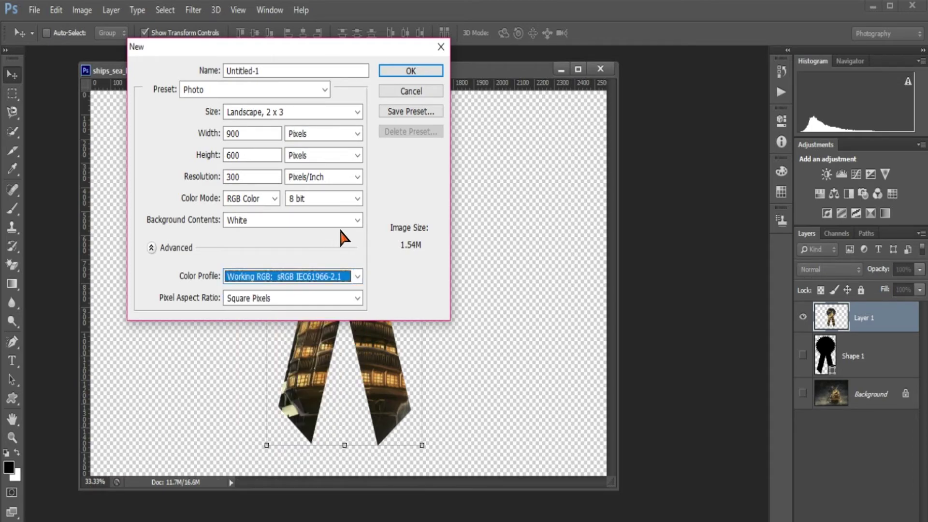
left_click(356, 220)
left_click(313, 229)
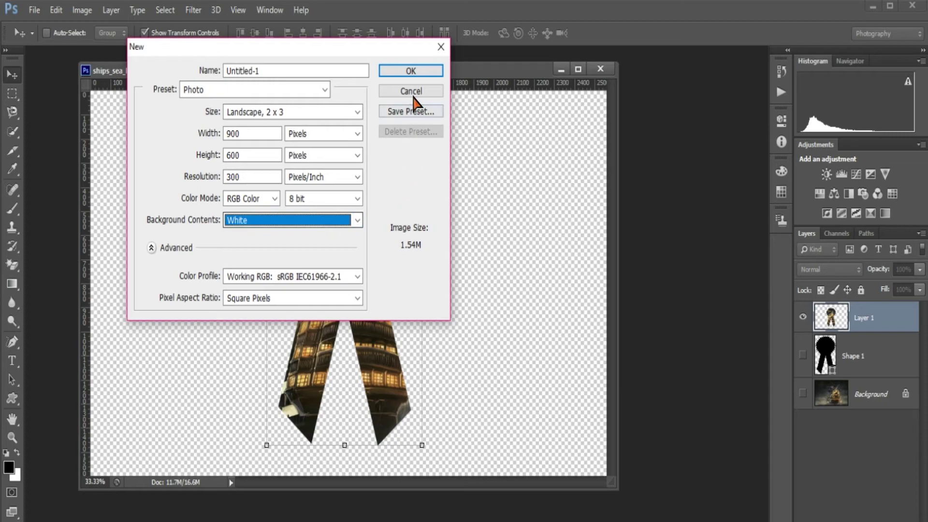
left_click(411, 70)
Drag Layer 1 into Untitled-1 and close the original ship document
left_click_drag(435, 73, 436, 219)
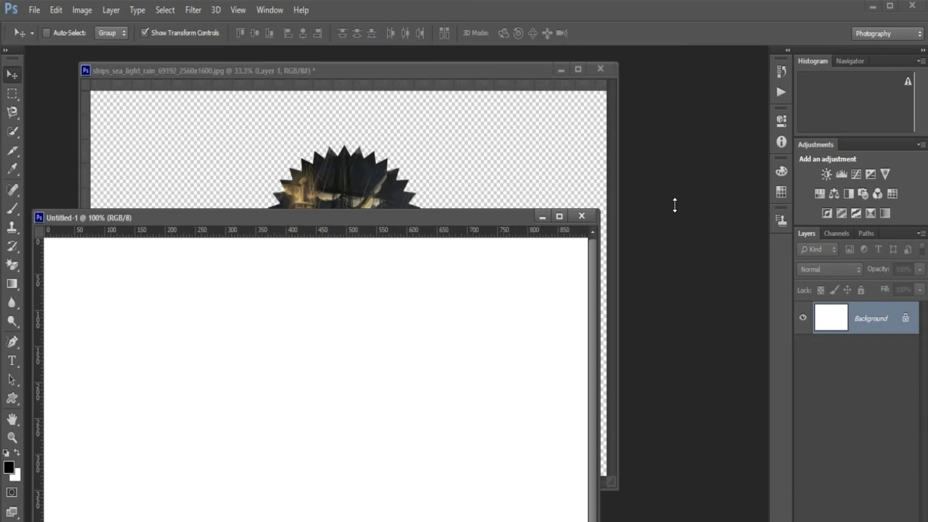
left_click_drag(375, 218, 375, 152)
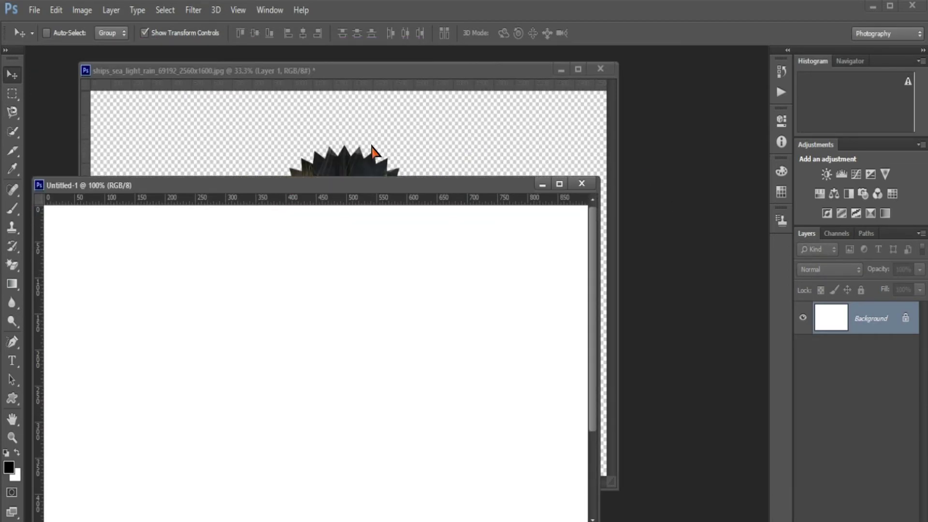
left_click(315, 166)
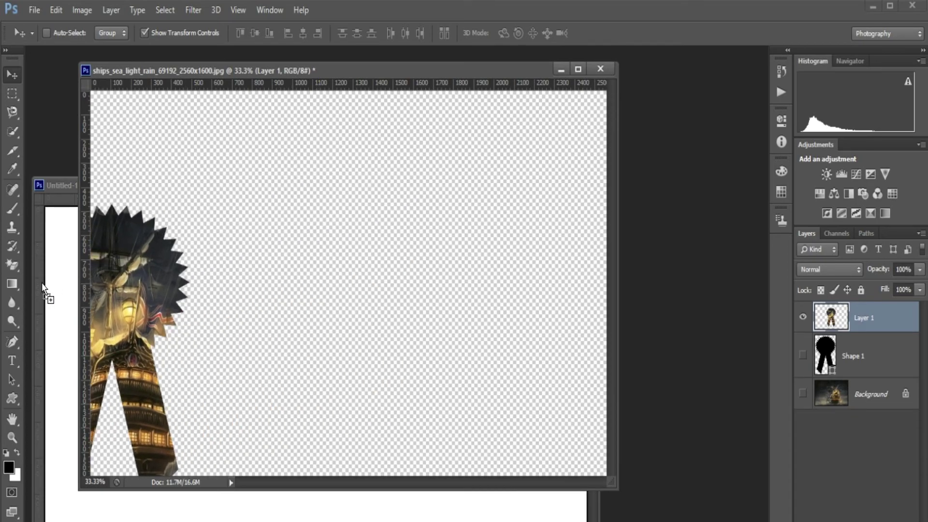
left_click_drag(319, 218, 44, 290)
mouse_move(322, 294)
left_mouse_down()
mouse_move(353, 302)
mouse_move(570, 298)
left_mouse_up()
left_click(606, 69)
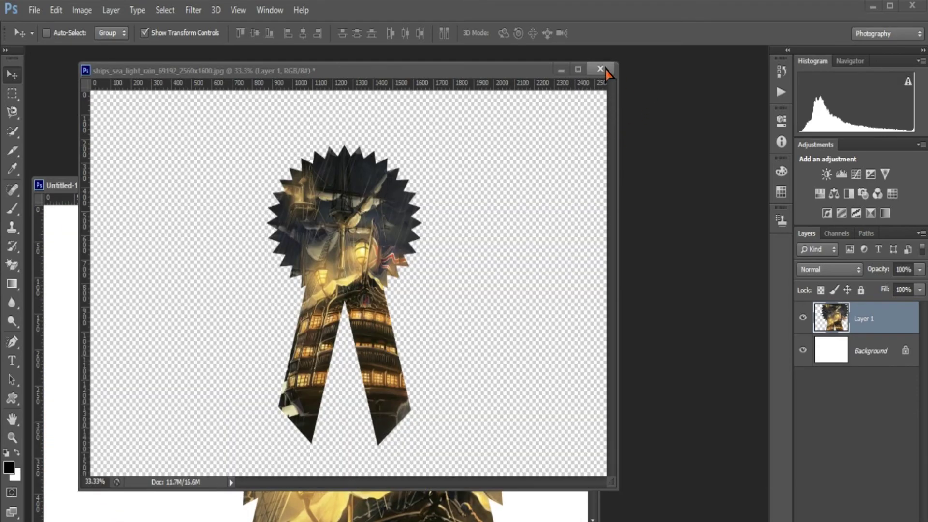
left_click(465, 219)
In full screen mode, scale the ribbon cutout down and centre it on the white canvas
key("f")
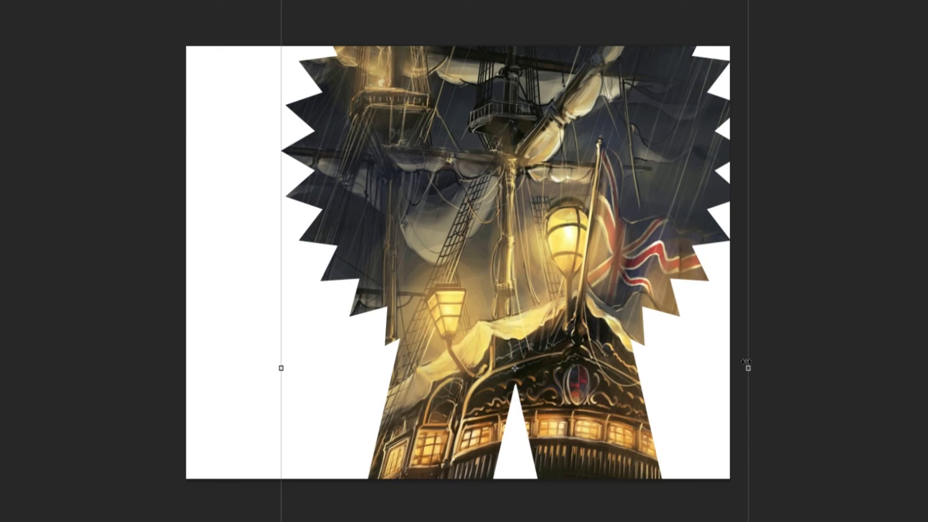
mouse_move(282, 86)
left_mouse_down()
mouse_move(378, 327)
mouse_move(300, 311)
left_mouse_up()
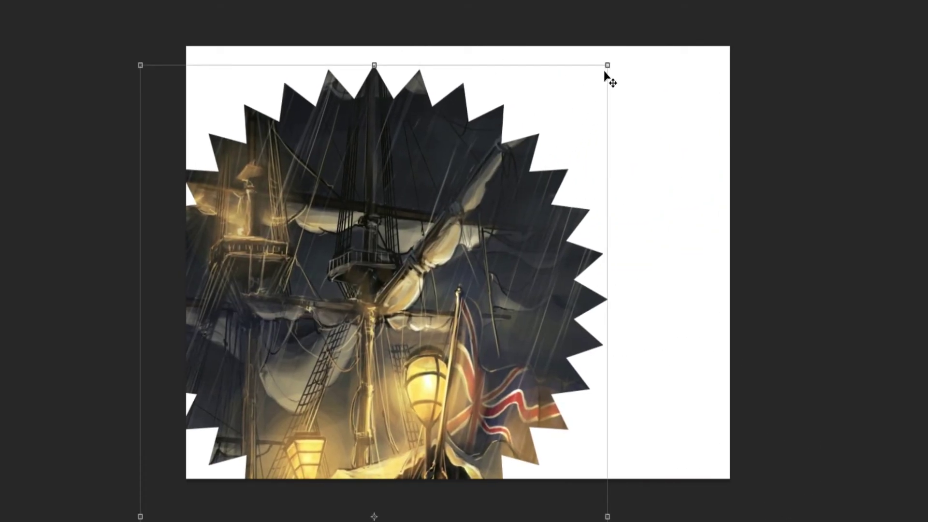
mouse_move(530, 143)
left_mouse_down()
mouse_move(565, 116)
mouse_move(421, 252)
mouse_move(442, 191)
mouse_move(550, 84)
mouse_move(518, 159)
left_mouse_up()
left_click_drag(433, 266, 440, 225)
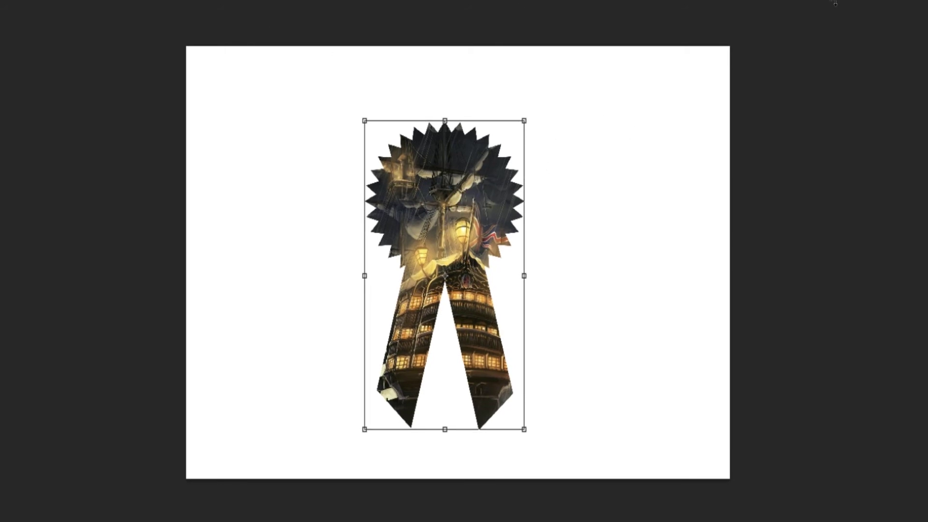